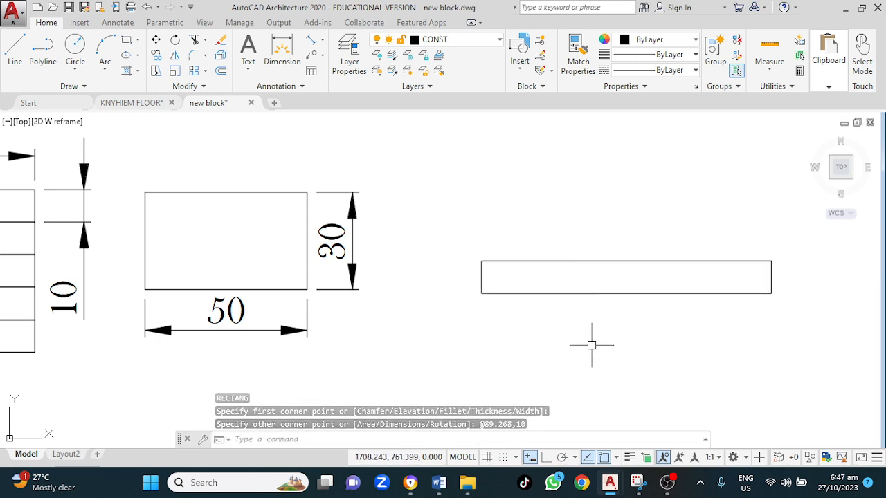
Draw a 50 by 30 rectangle with a corner fillet radius of 5 in the empty area below the long thin rectangle.
mouse_move(560, 318)
middle_down()
mouse_move(504, 209)
mouse_move(500, 242)
middle_up()
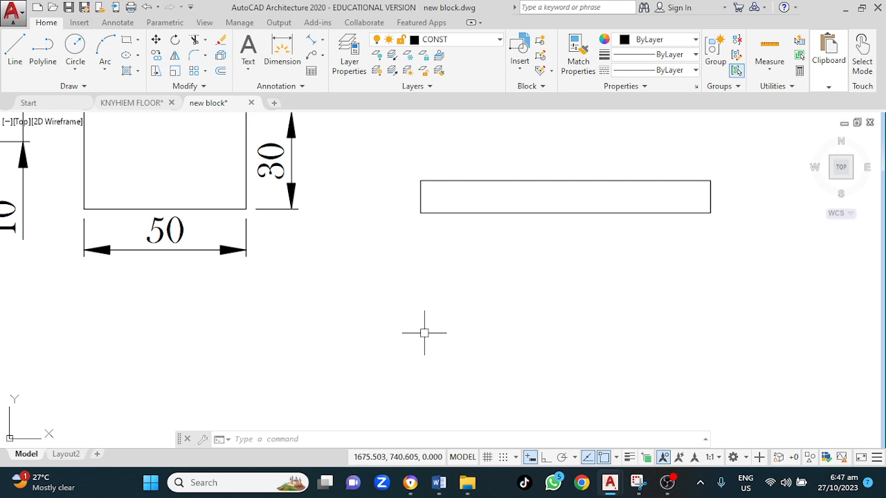
text(REC)
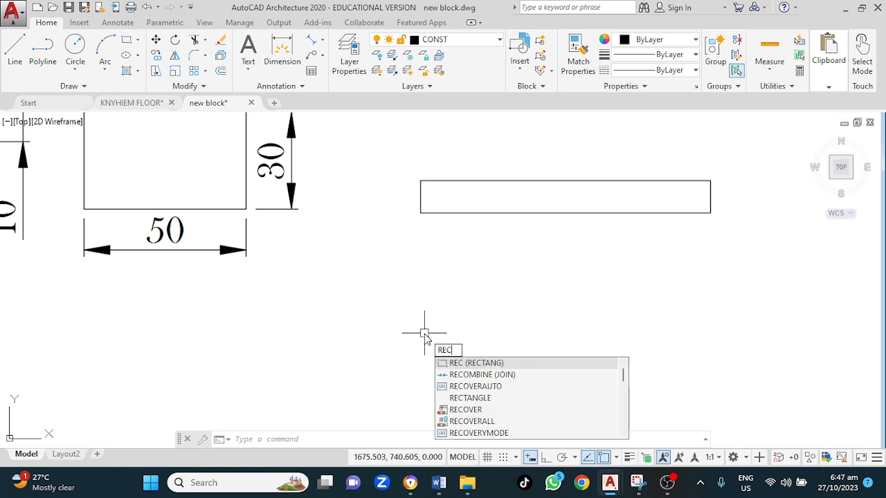
key(Return)
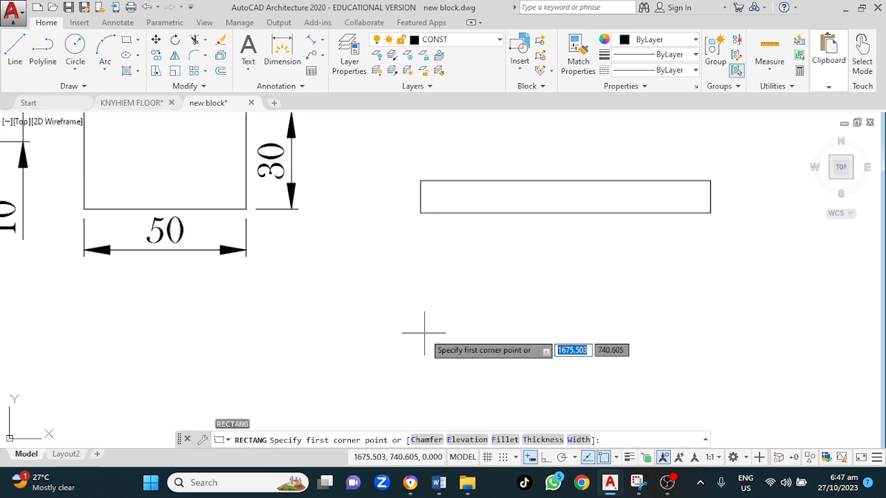
click(506, 441)
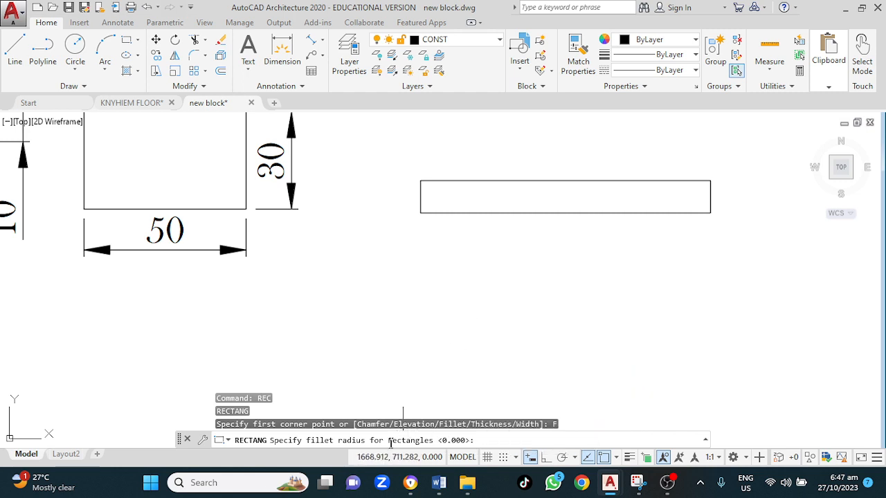
mouse_move(367, 293)
middle_down()
mouse_move(498, 372)
mouse_move(481, 346)
middle_up()
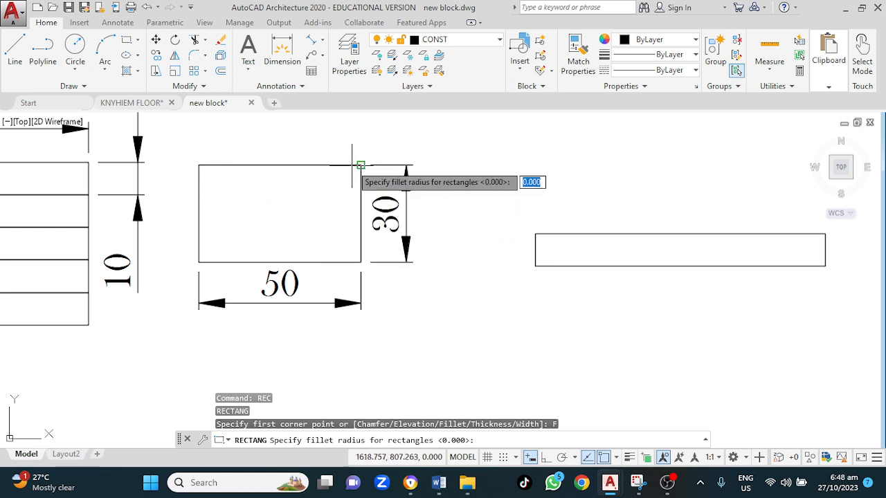
middle_drag(471, 312, 335, 182)
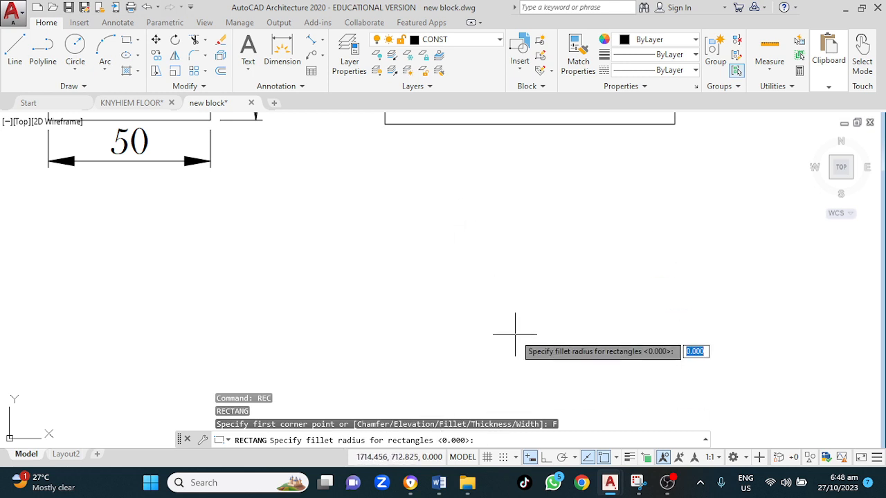
text(5)
key(Return)
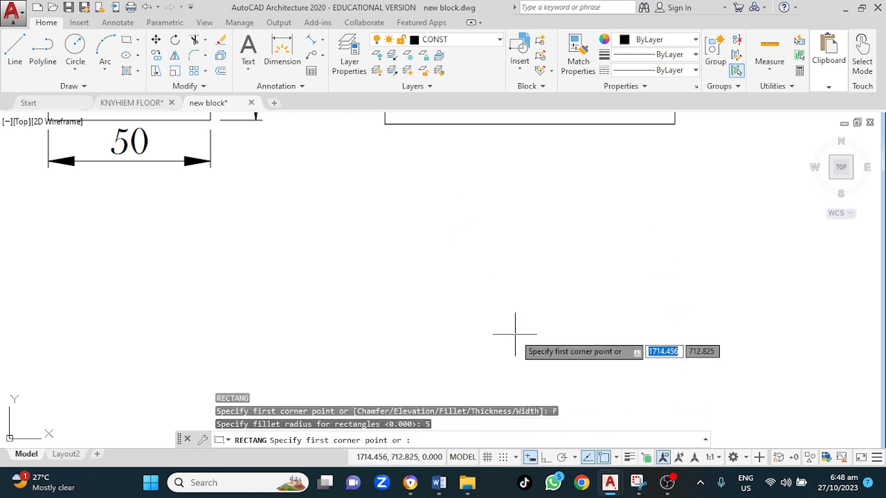
click(420, 312)
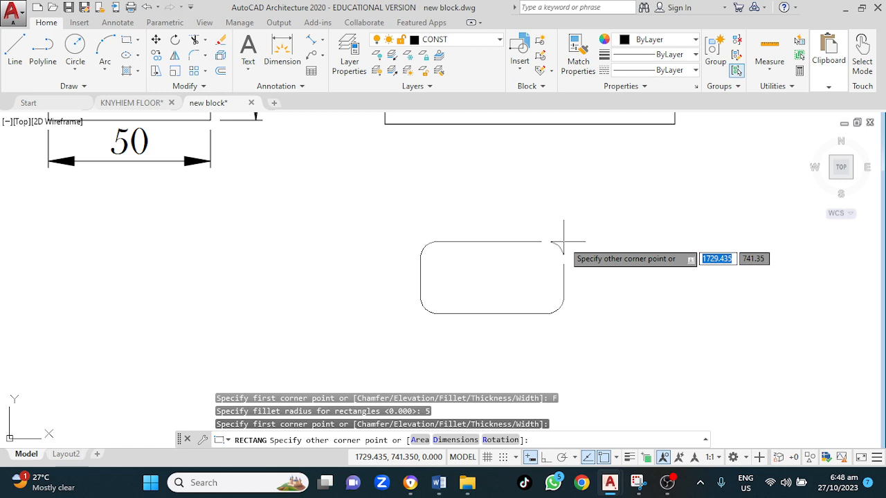
text(@)
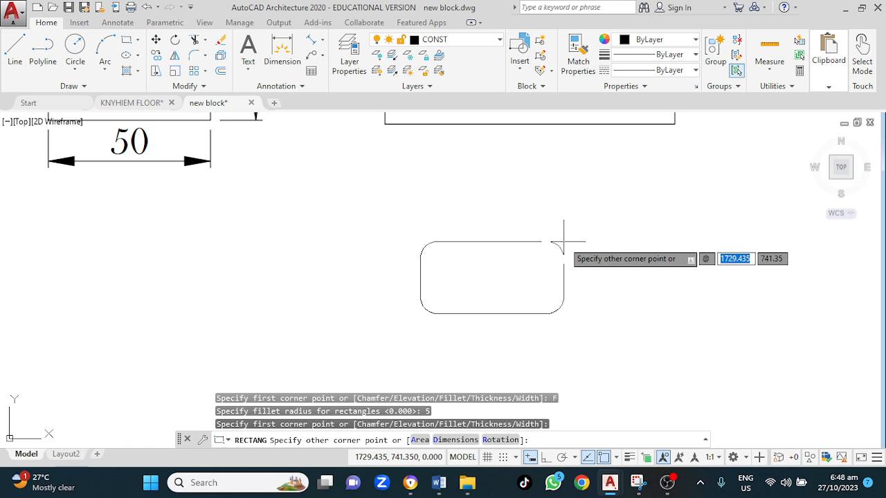
text(50)
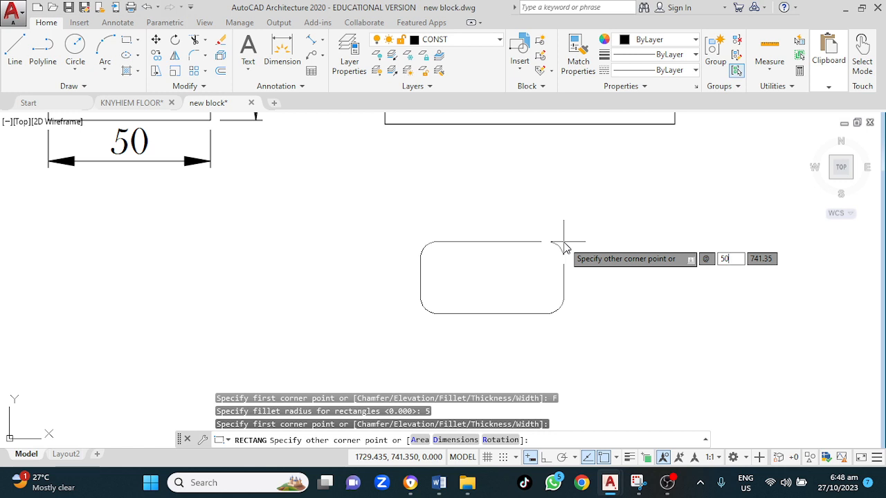
key(Tab)
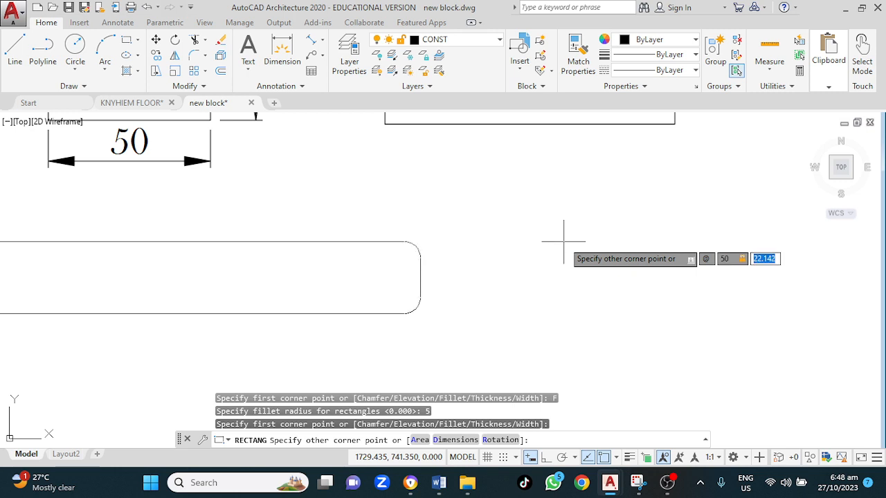
text(30)
key(Return)
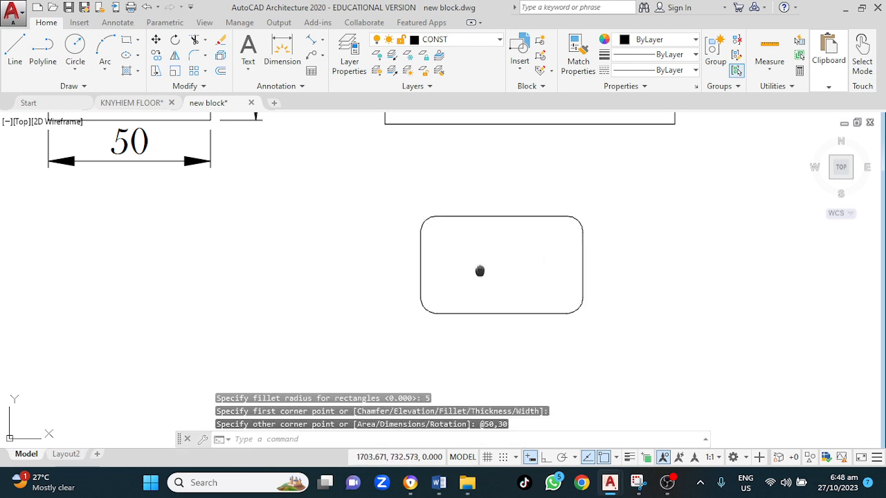
Add a radius dimension to the upper-right rounded corner of the filleted rectangle, placed outside the shape.
mouse_move(479, 271)
middle_down()
mouse_move(438, 376)
mouse_move(465, 287)
middle_up()
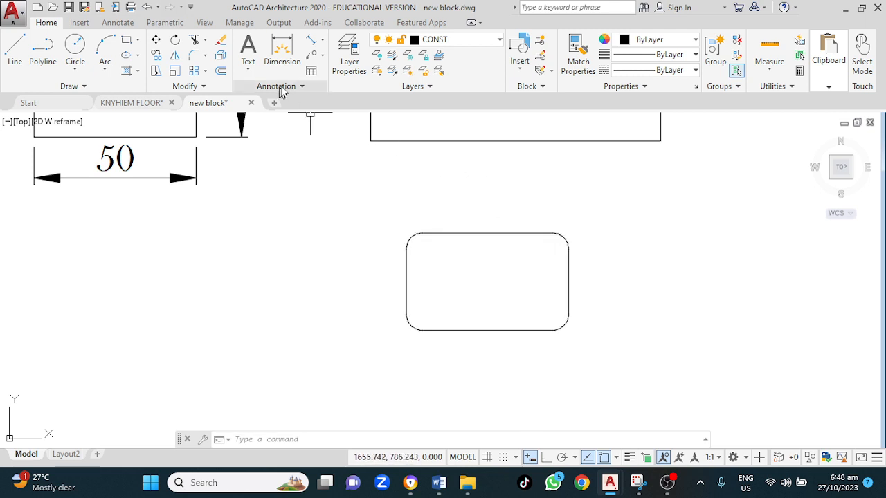
click(322, 40)
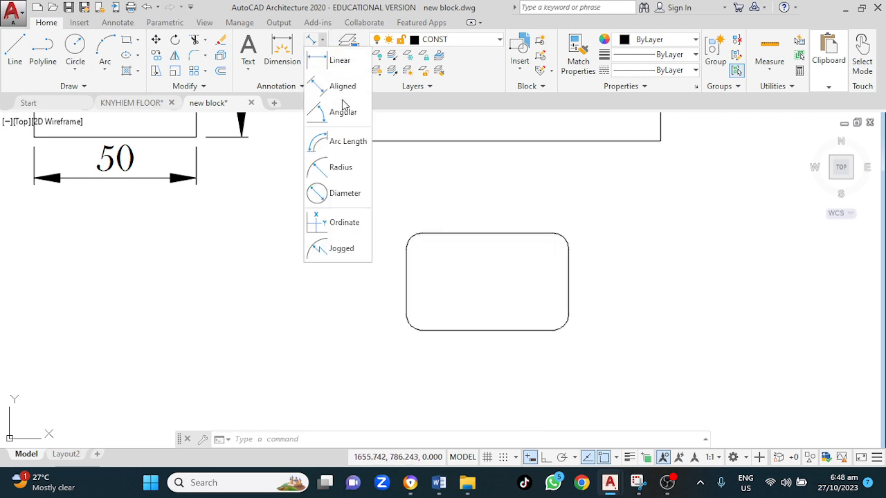
click(346, 168)
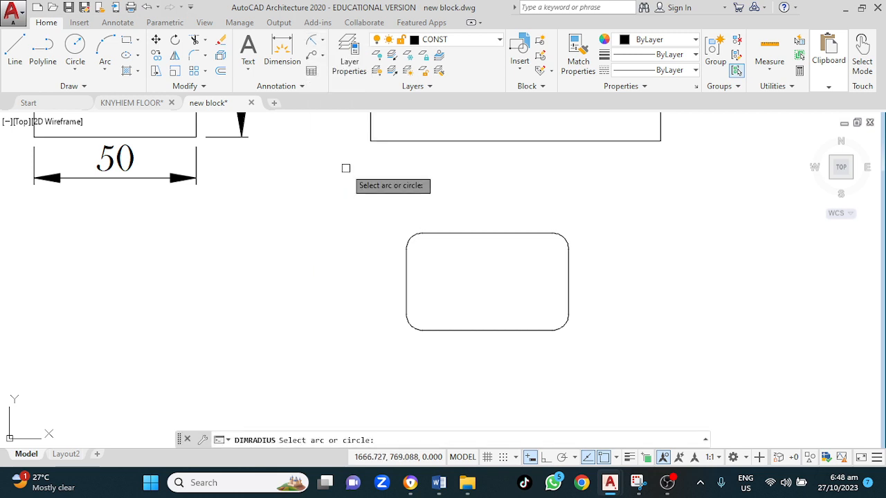
click(565, 237)
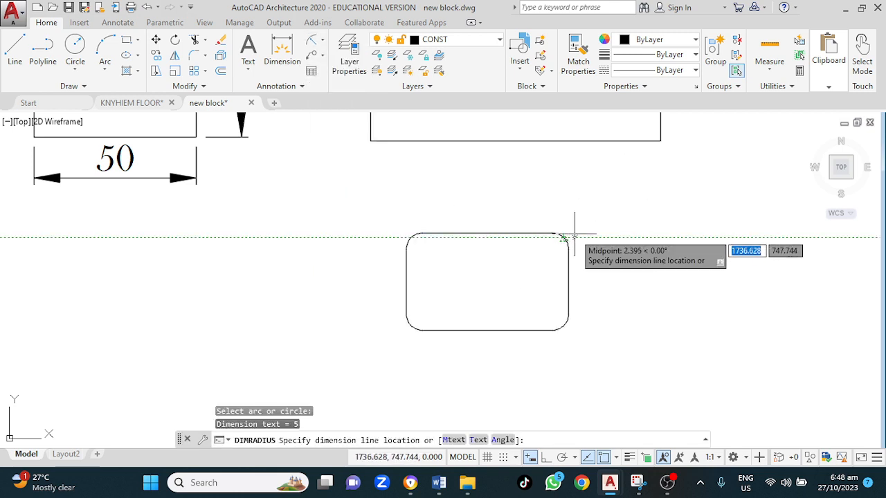
click(579, 223)
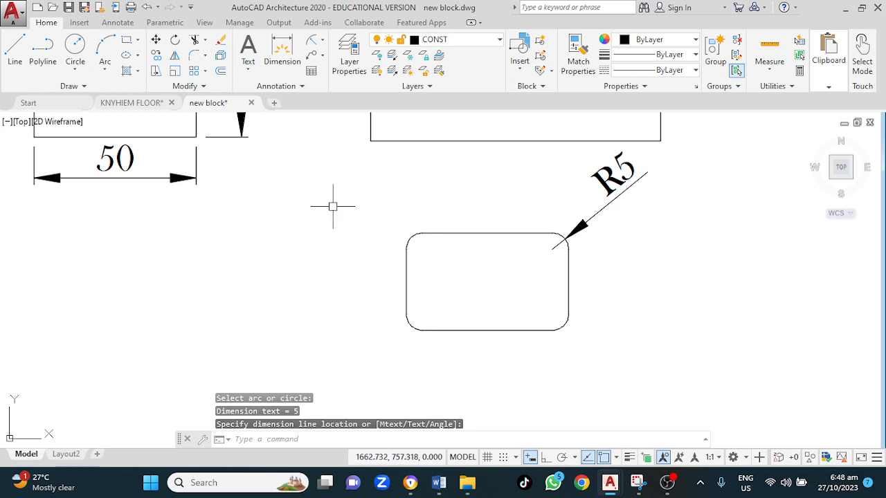
Add a linear dimension for the filleted rectangle's overall width, placed below its lower edge.
key(Return)
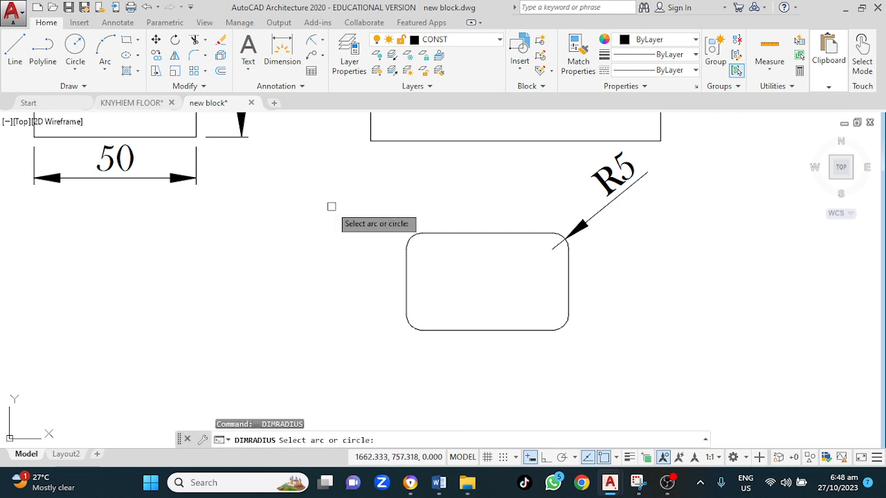
click(323, 40)
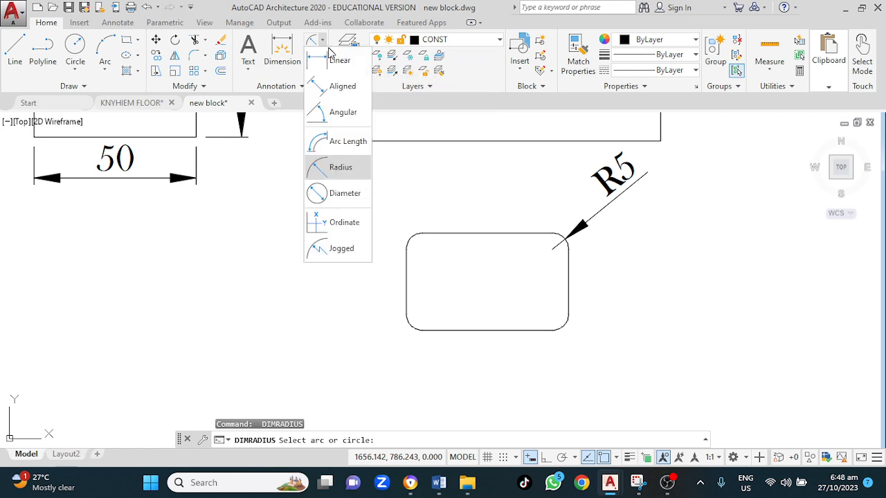
click(340, 62)
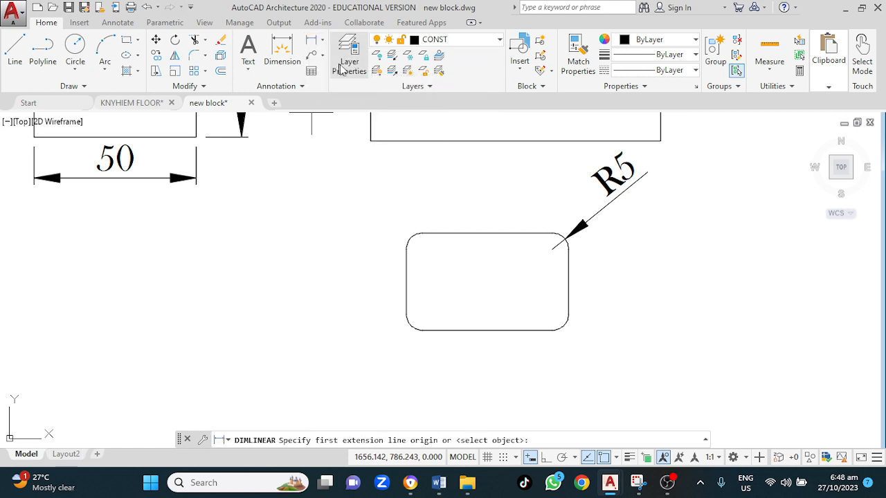
click(407, 315)
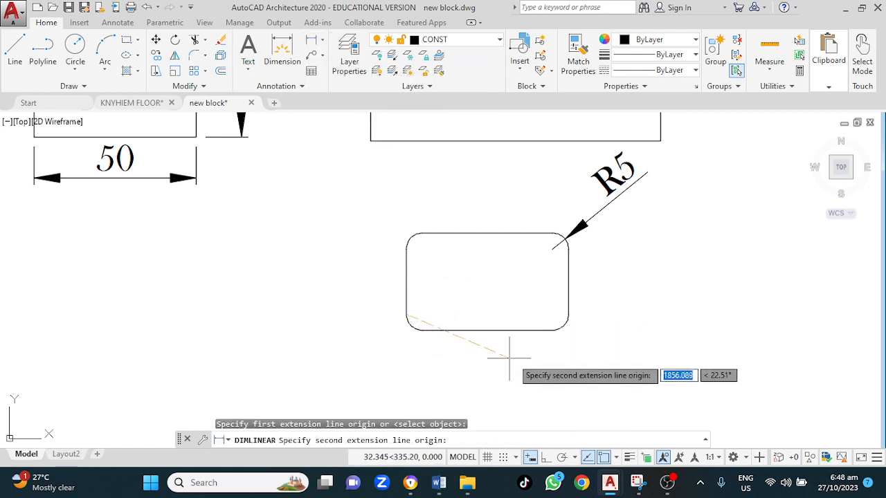
click(567, 314)
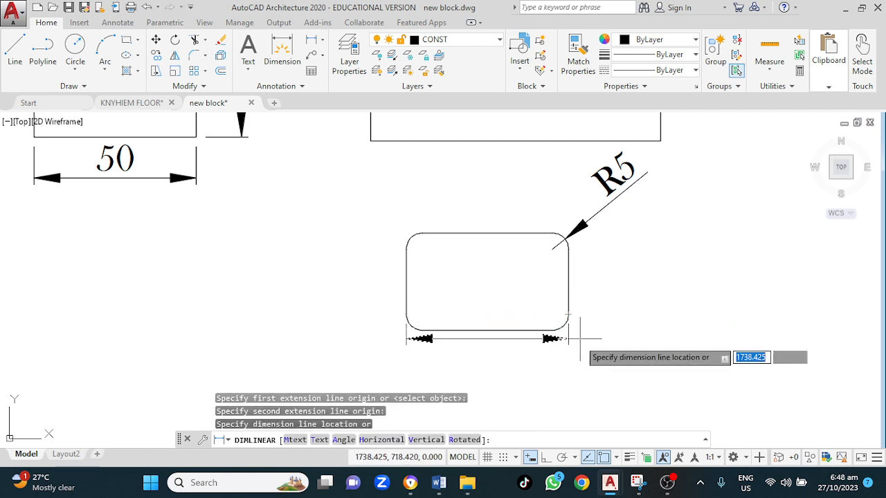
click(573, 376)
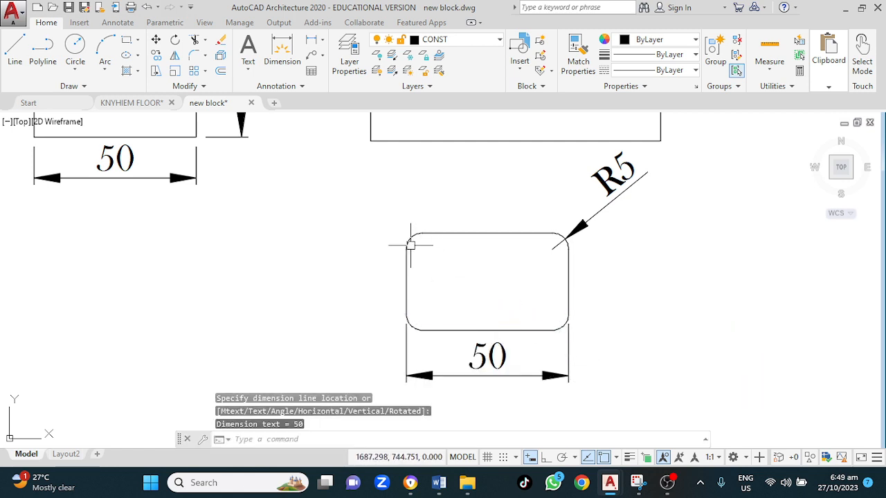
key(Return)
key(Return)
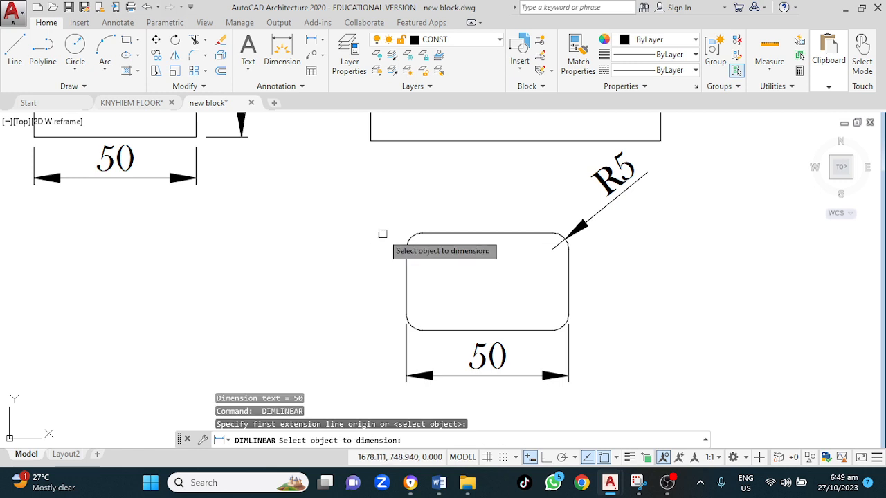
key(Escape)
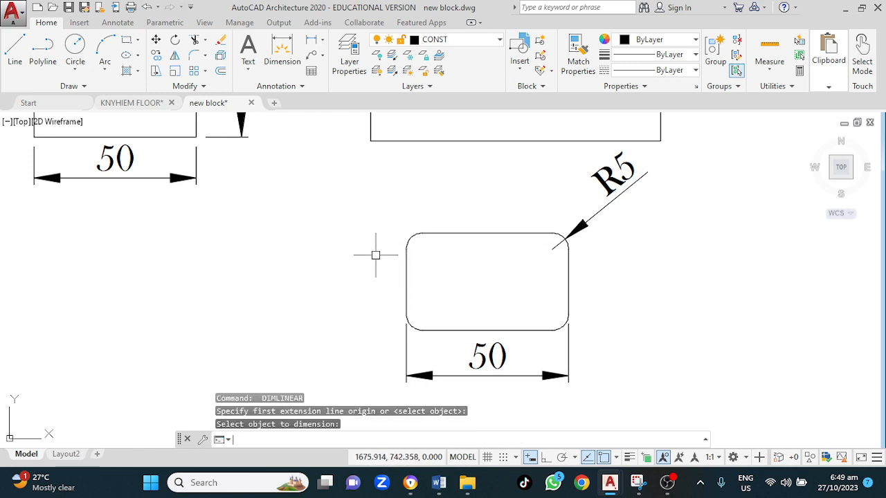
Add a linear dimension for the filleted rectangle's height, placed outside its left edge.
key(Return)
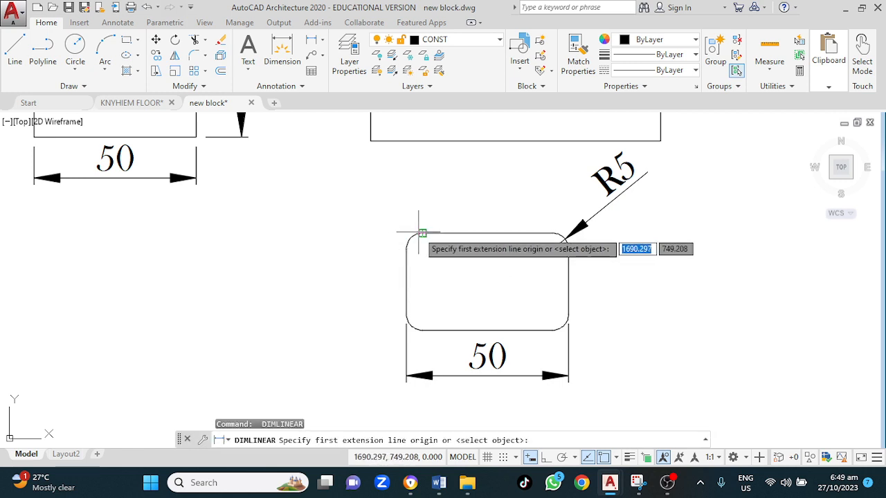
click(422, 233)
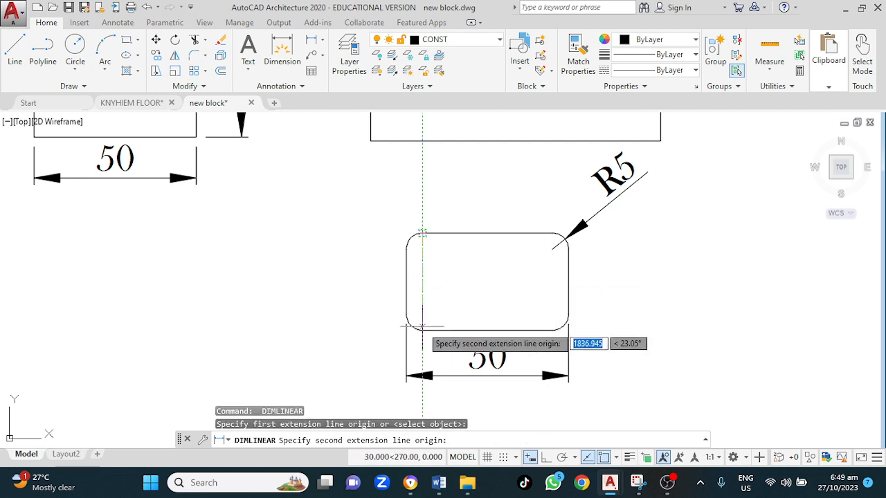
click(423, 331)
click(363, 306)
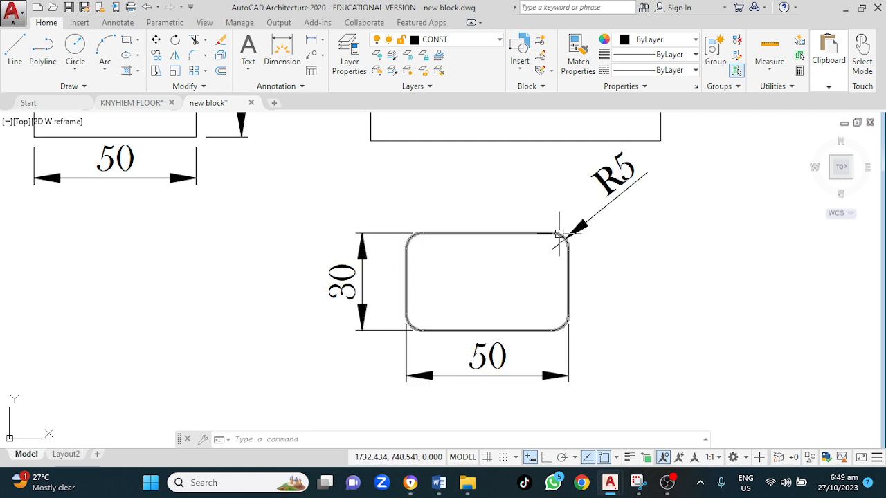
Start a new rectangle and reset its corner fillet radius to 0.
scroll(609, 257, down, 2)
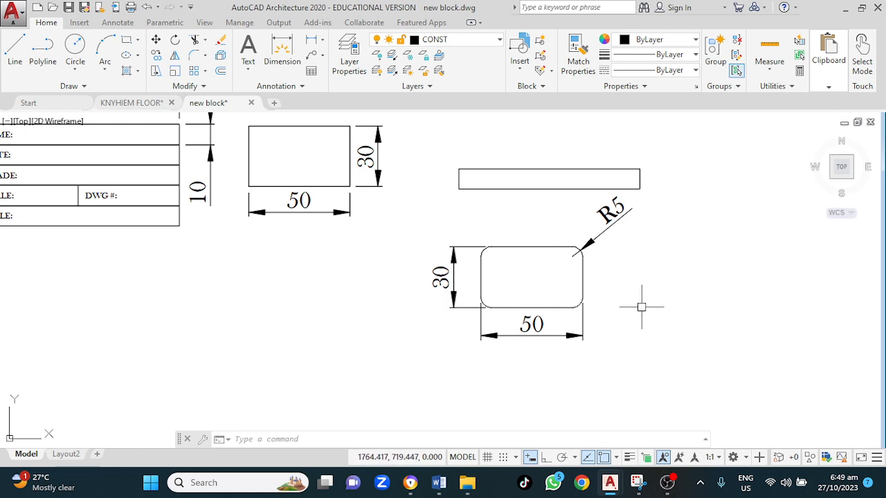
middle_drag(640, 300, 477, 259)
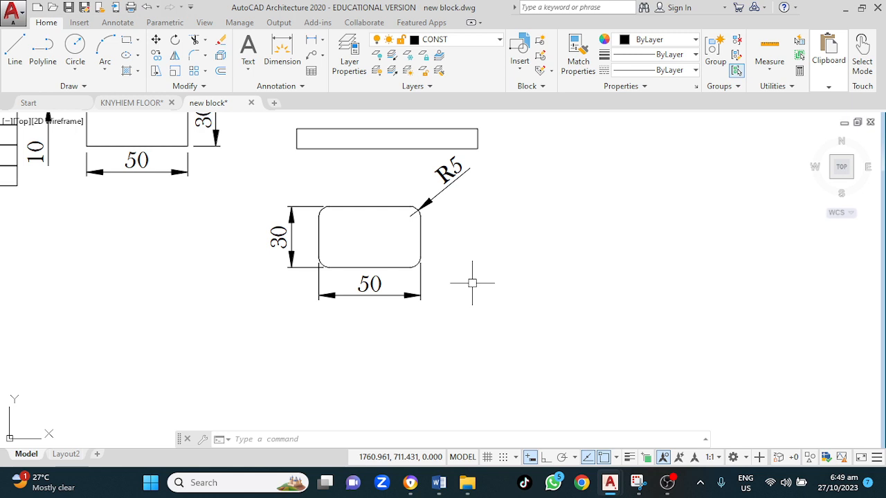
text(re)
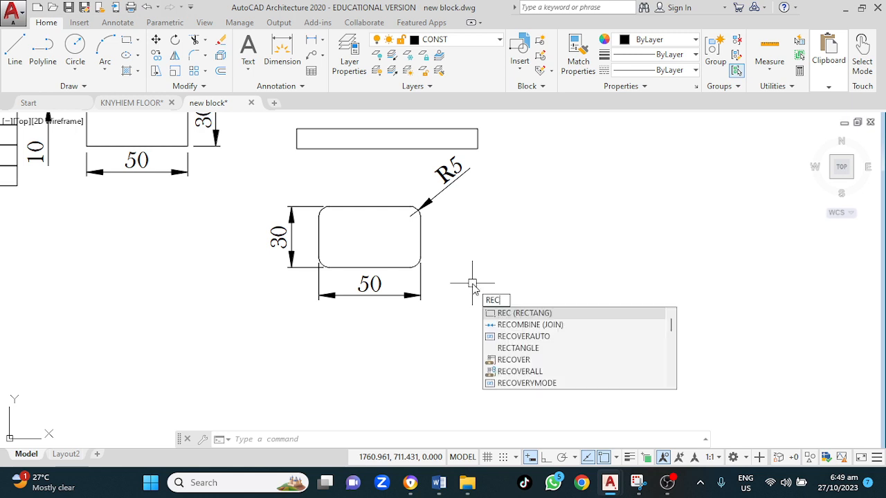
key(Return)
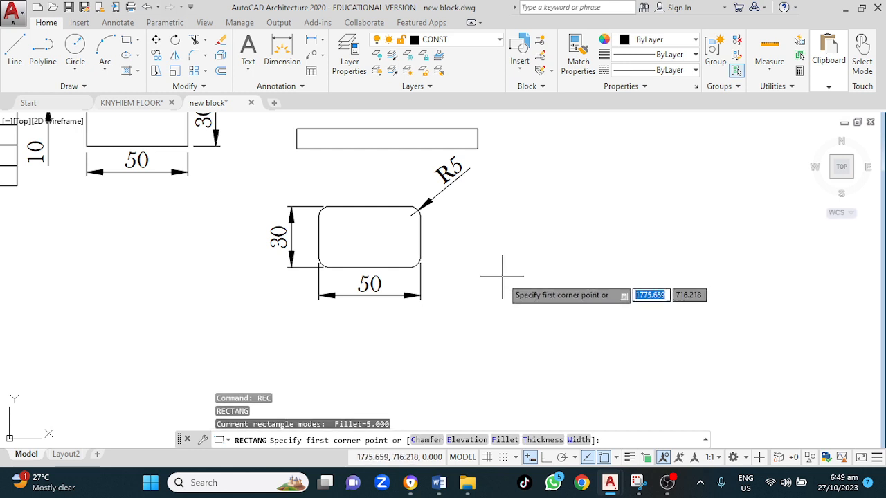
click(505, 439)
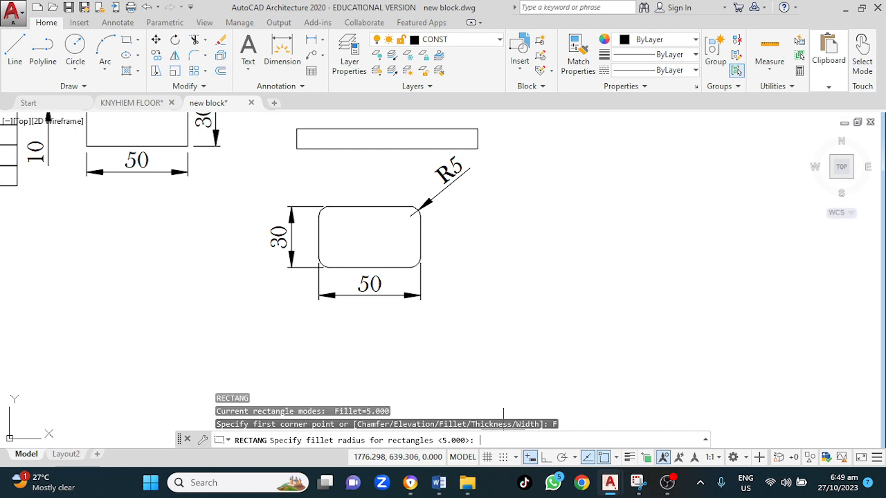
key(Return)
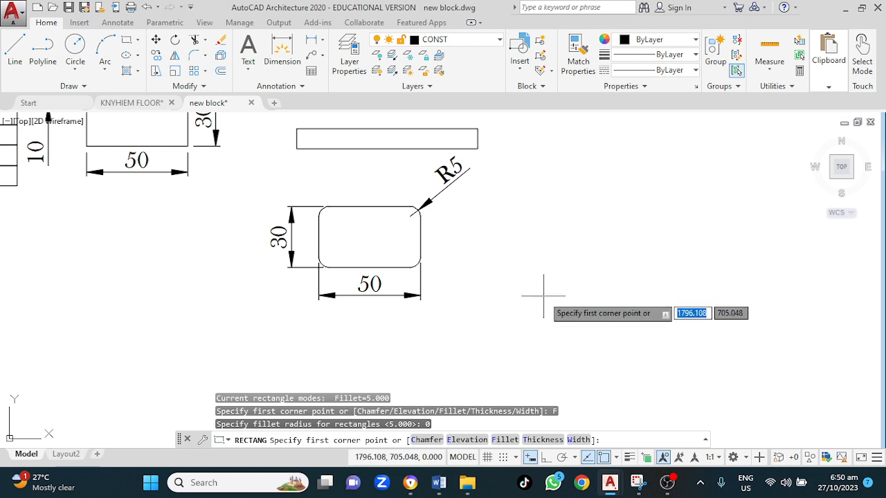
Place the rectangle's first corner to the lower right of the filleted rectangle and set its rotation to 45 degrees.
click(543, 295)
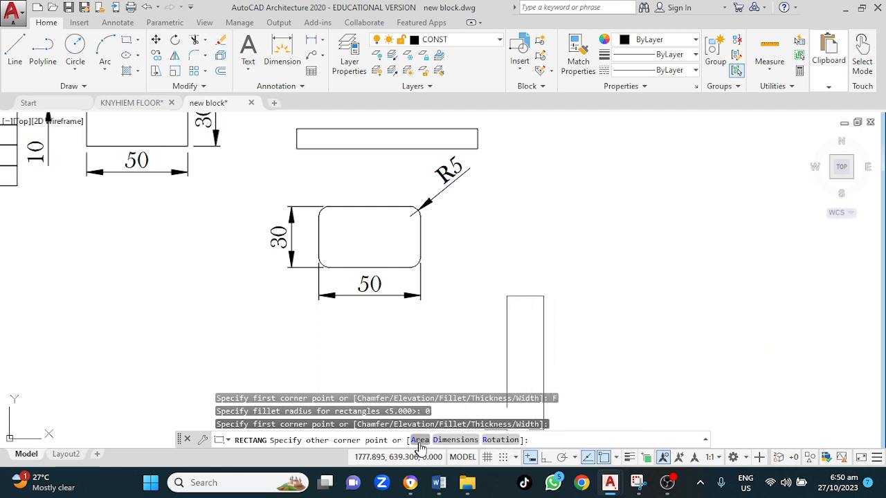
click(508, 440)
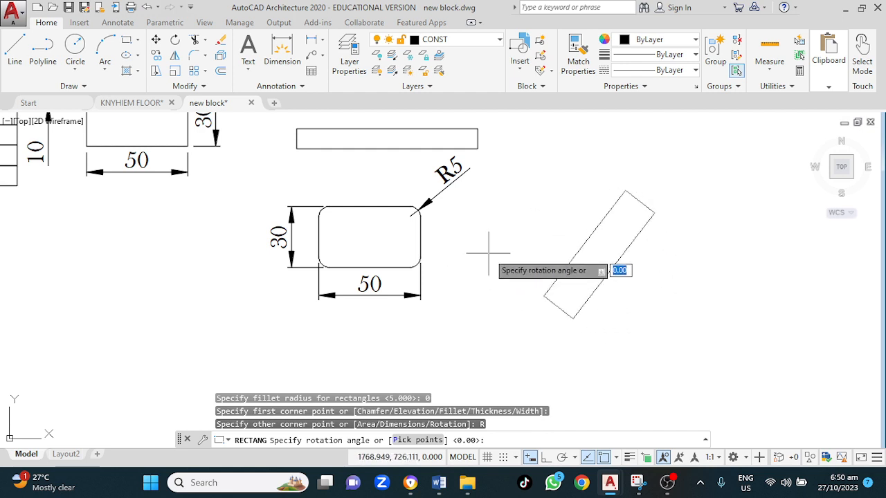
text(45)
key(Return)
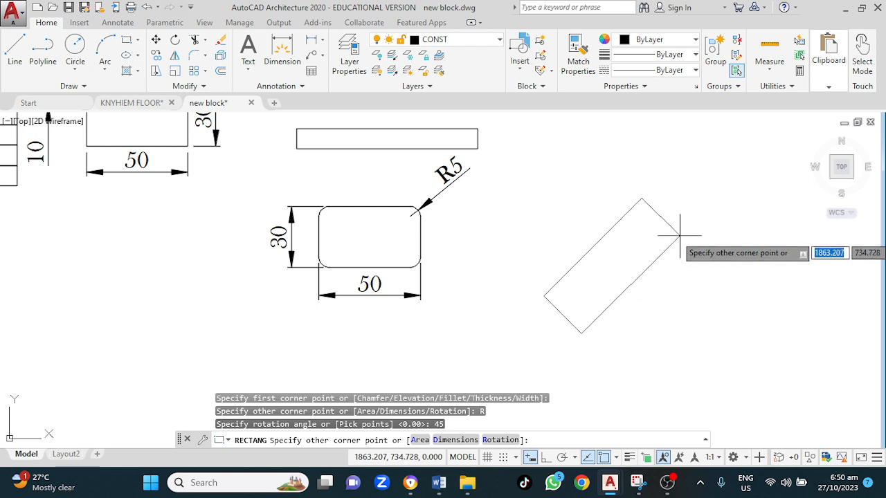
Try to complete the rotated rectangle with its other corner at the absolute coordinates 50,30.
text(50)
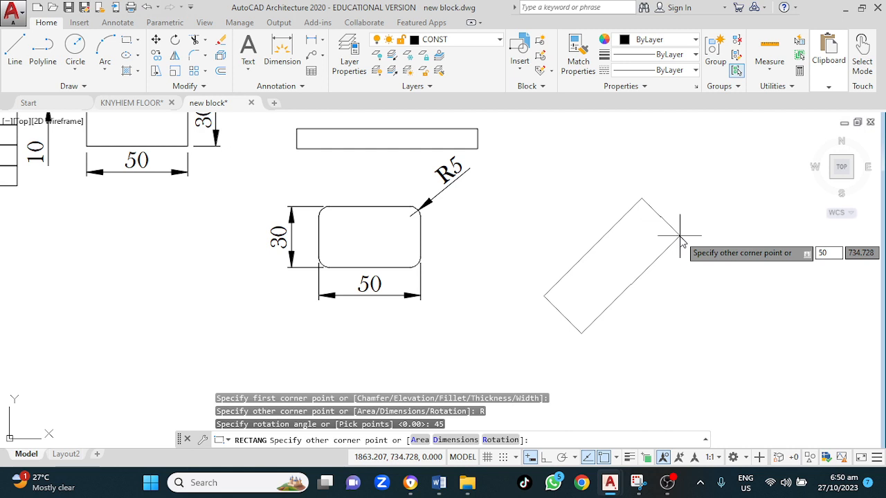
key(Tab)
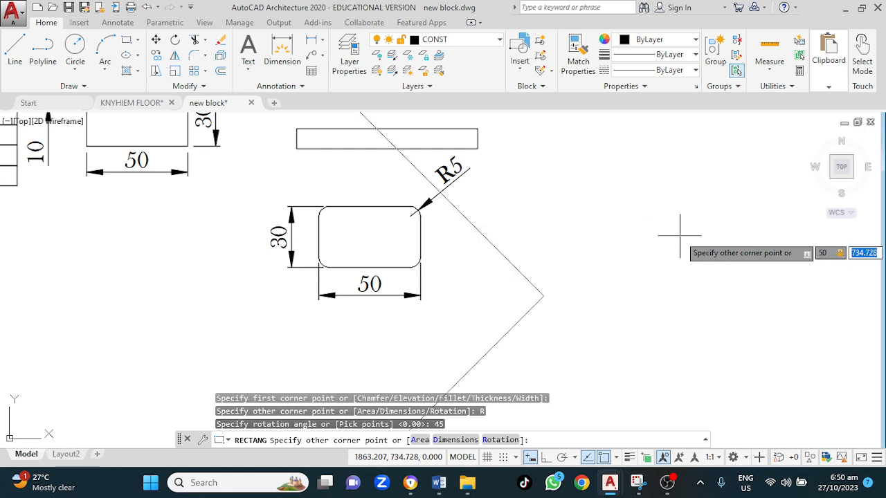
text(30)
key(Return)
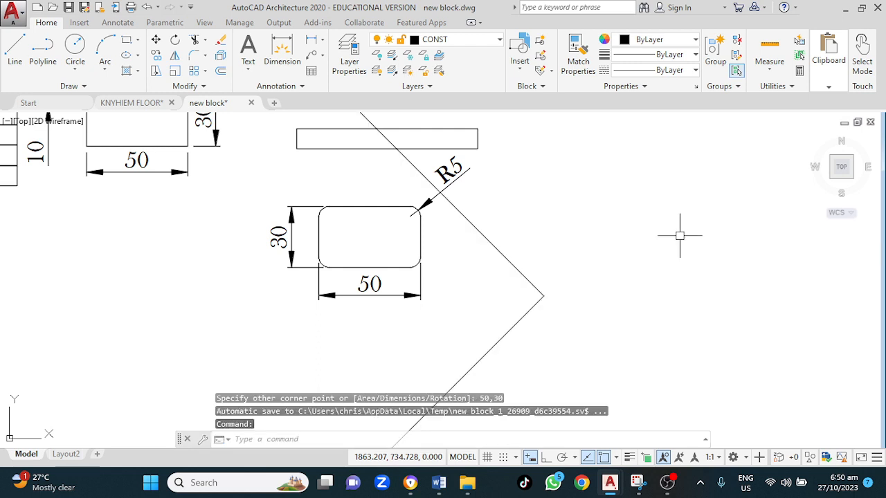
Erase the oversized rotated rectangle and leave the erase command.
click(522, 275)
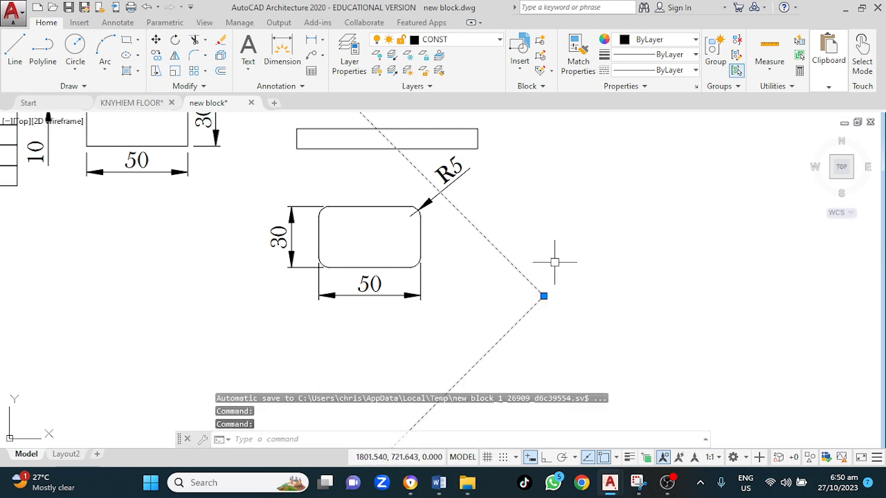
key(Delete)
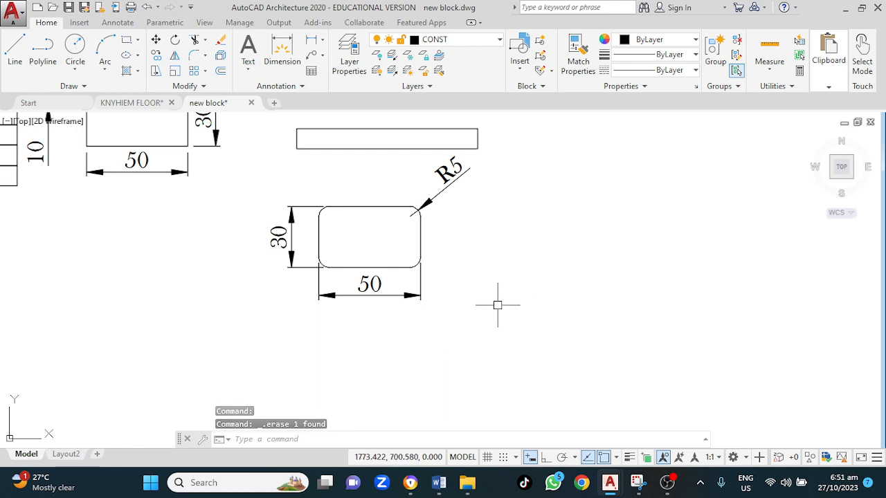
key(Return)
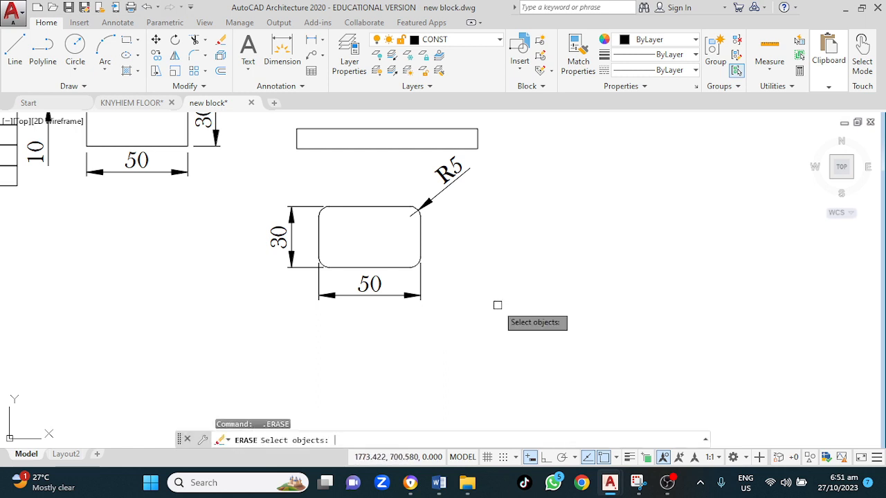
key(Escape)
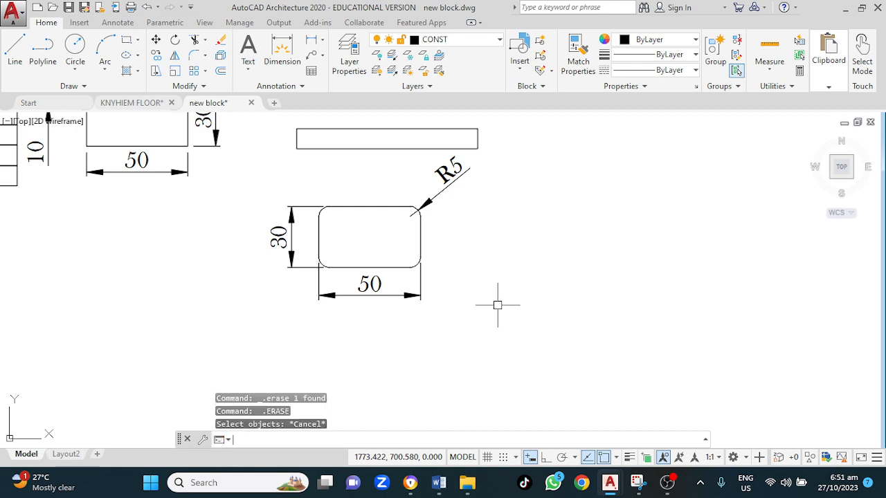
text(rec)
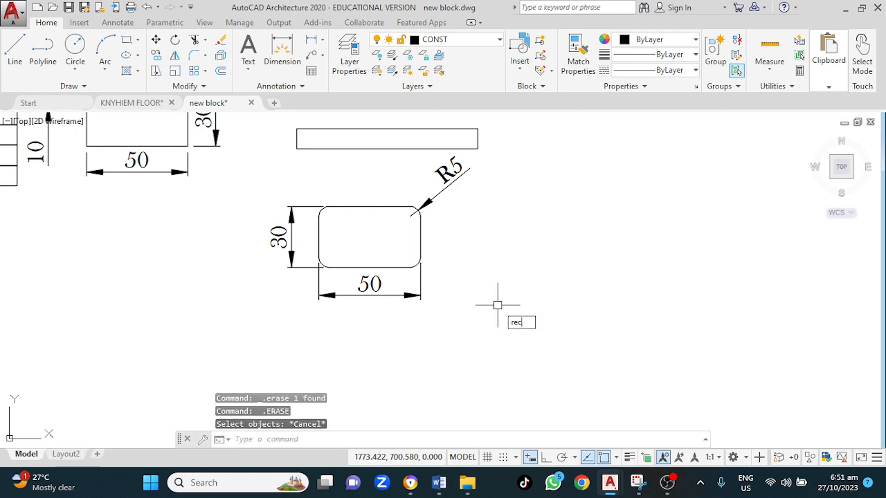
key(Return)
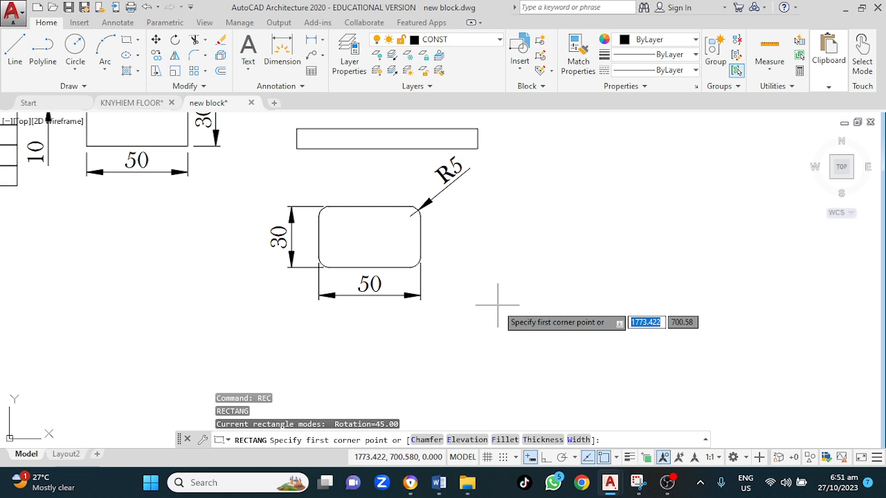
click(530, 310)
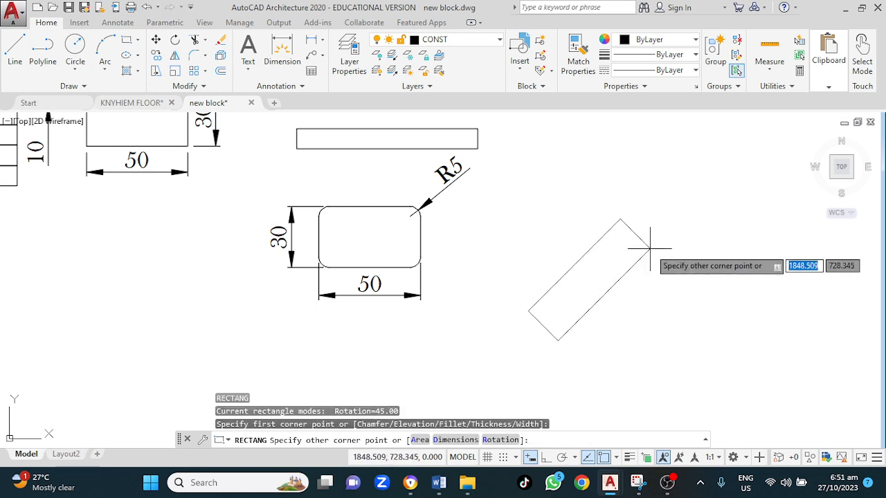
text(@)
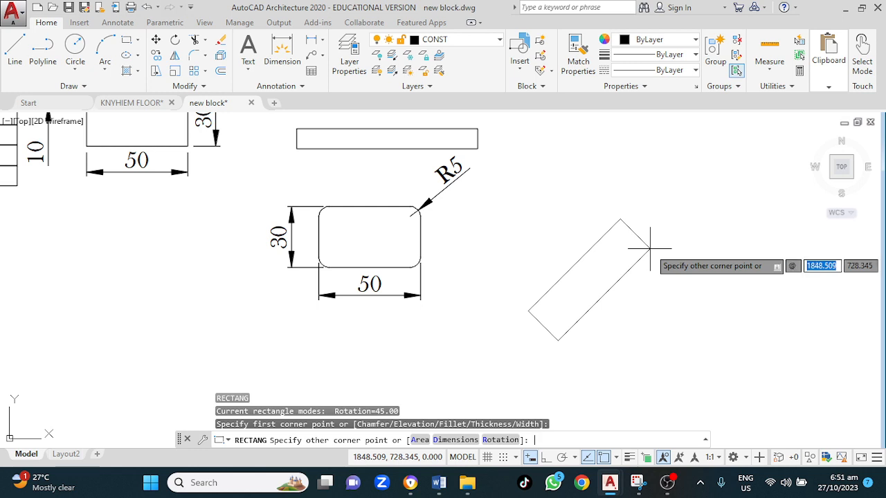
text(50)
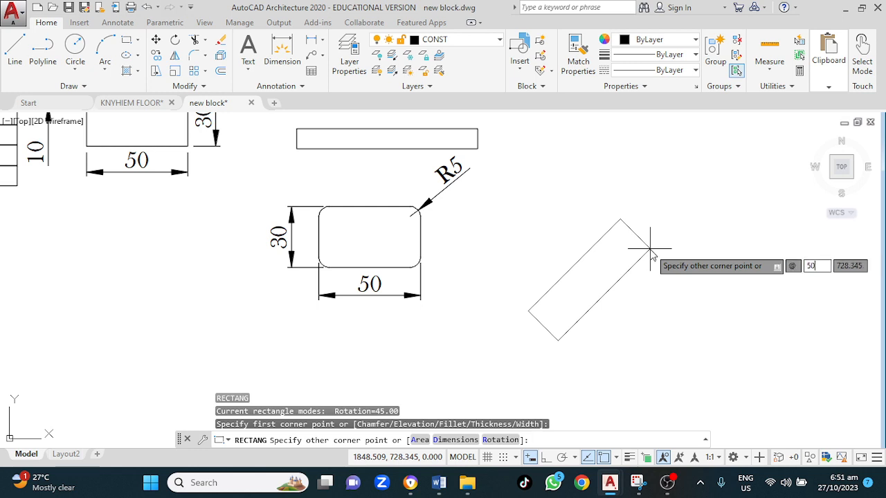
key(Tab)
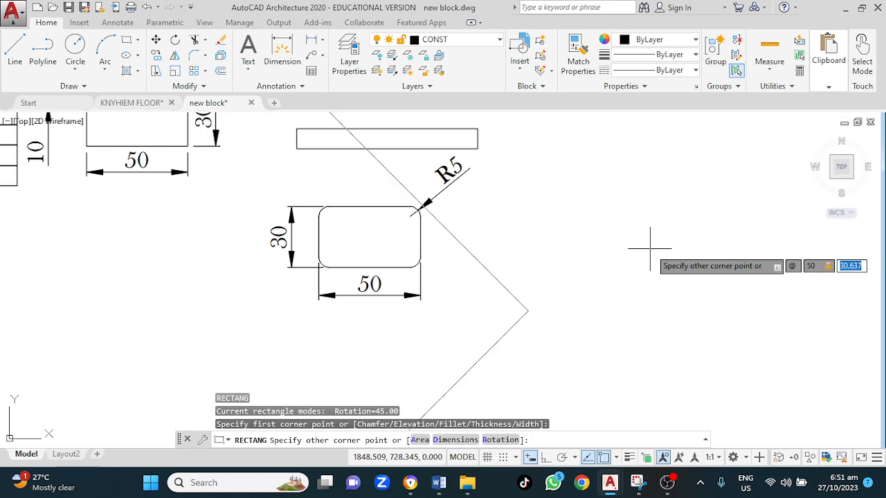
text(30)
key(Return)
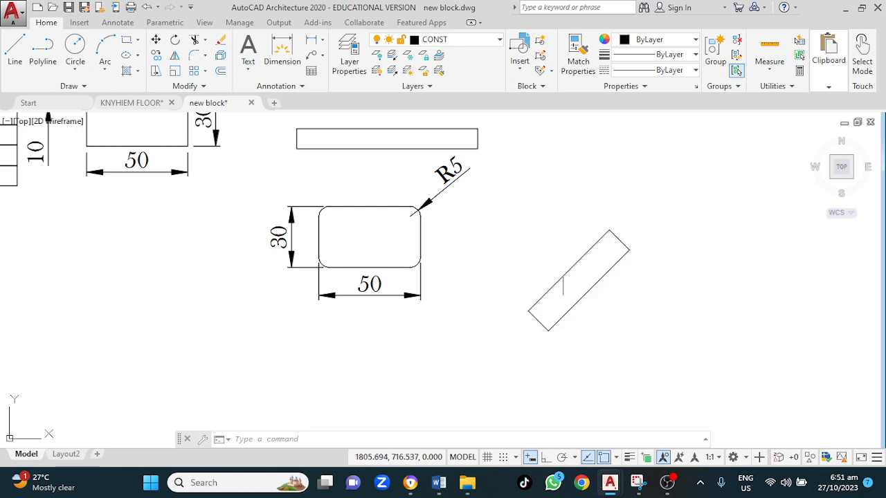
click(564, 273)
key(Delete)
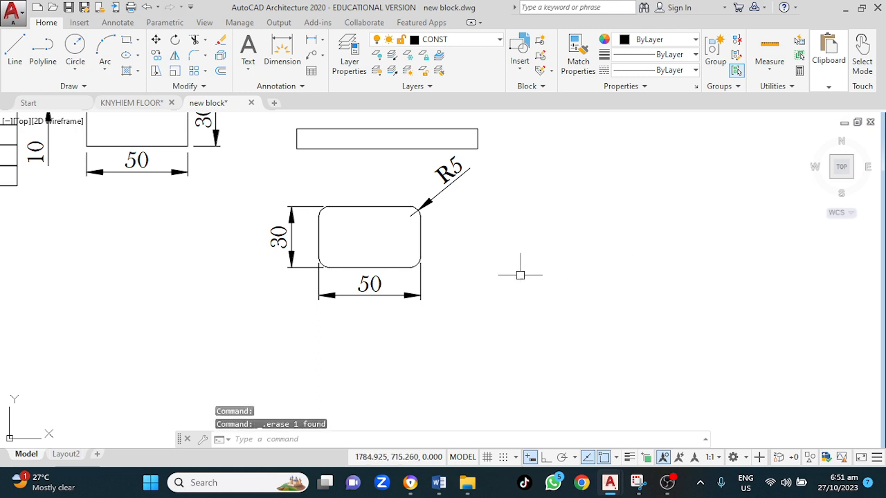